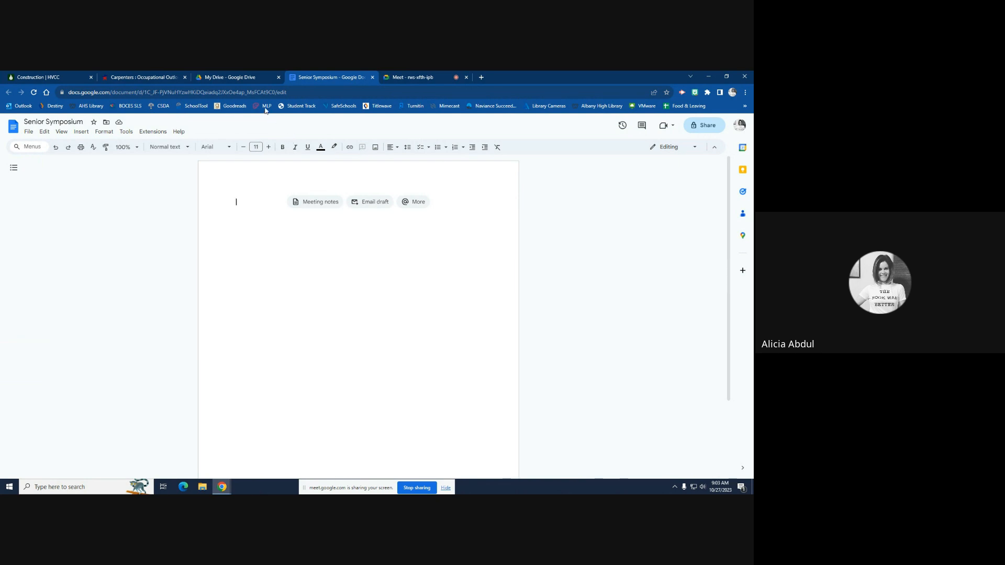
- Start a new citation source in the MLA (8th ed.) citations, with Website as the source type
{"action": "left_click", "coordinate": [127, 132]}
{"action": "left_click", "coordinate": [141, 195]}
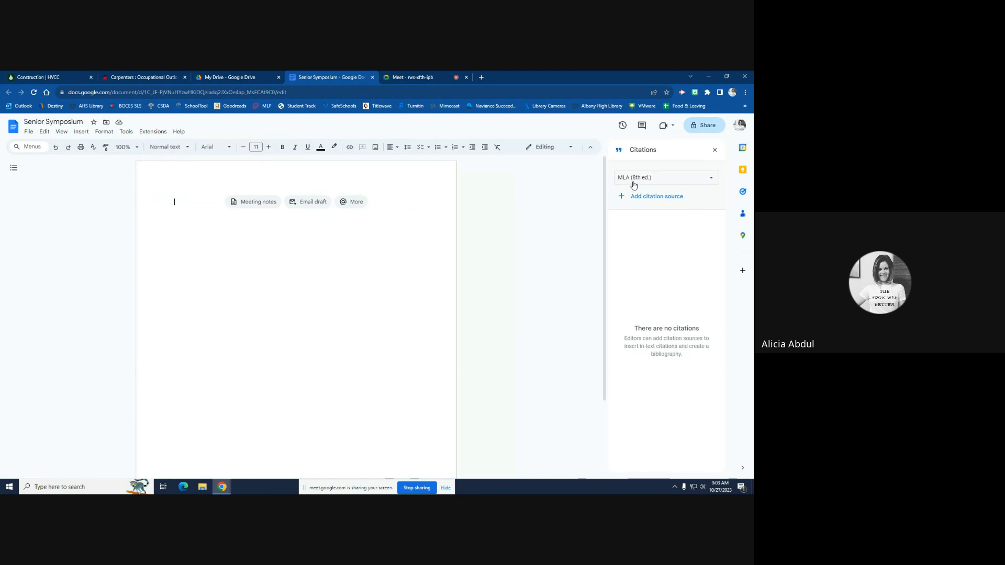
{"action": "left_click", "coordinate": [653, 205]}
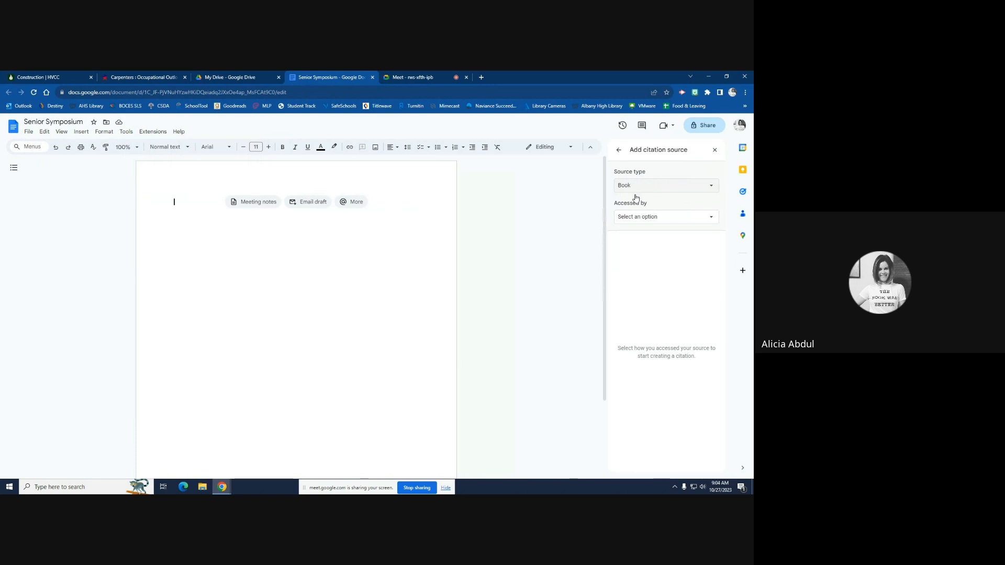
{"action": "left_click", "coordinate": [636, 189]}
{"action": "left_click", "coordinate": [643, 236]}
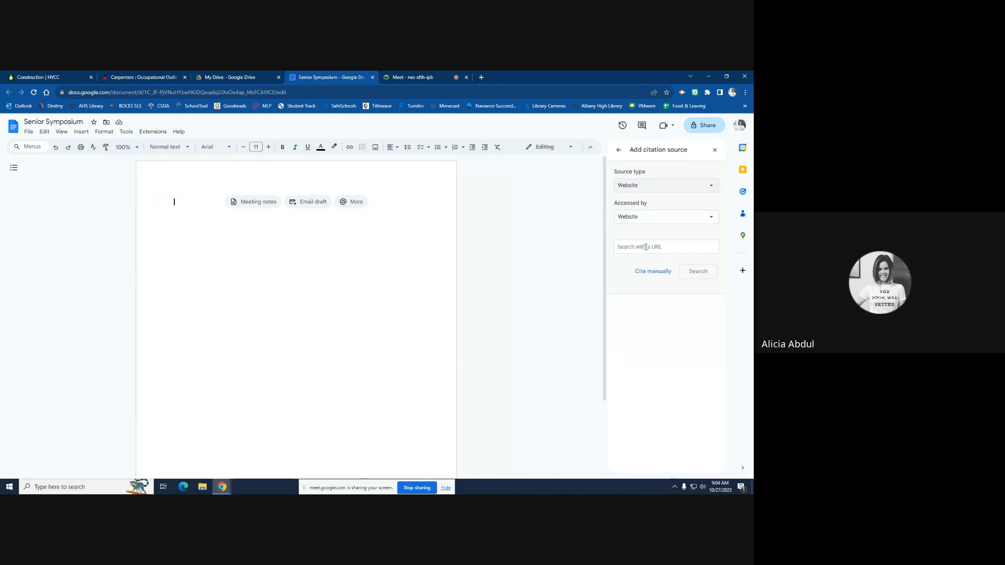
- Copy the web address of the Bureau of Labor Statistics Carpenters page, search for the citation source with it, and continue with the result
{"action": "left_click", "coordinate": [139, 76]}
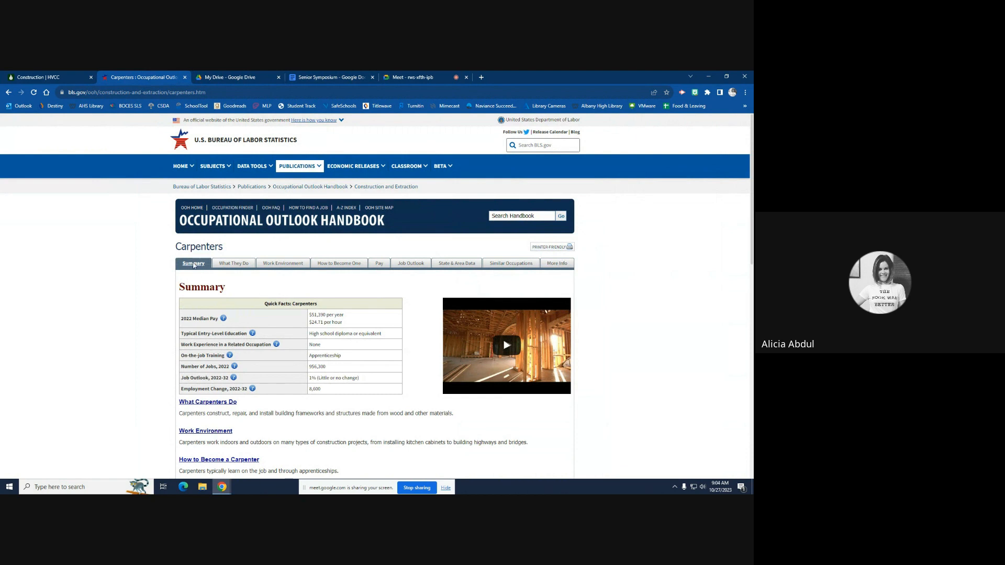
{"action": "right_click", "coordinate": [90, 93]}
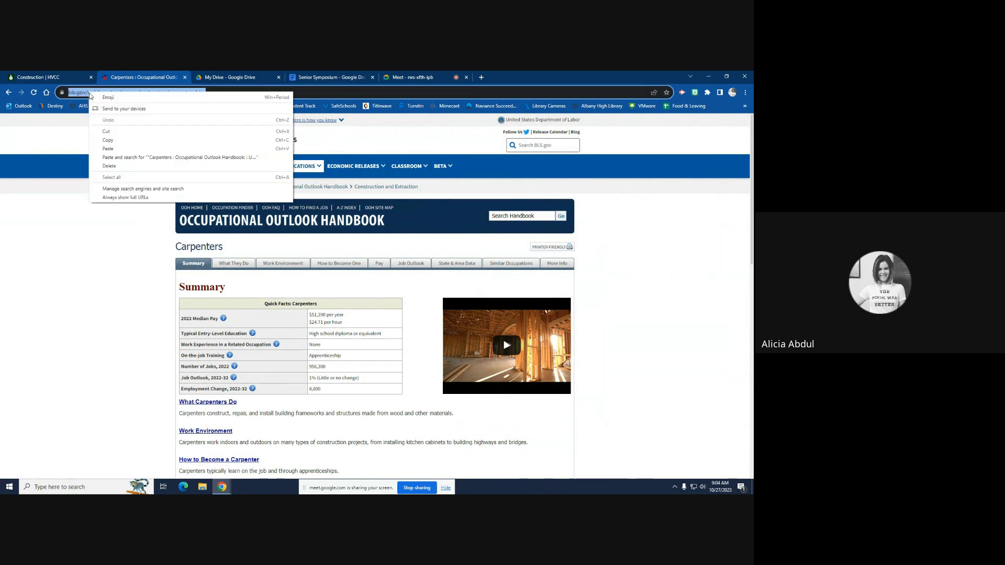
{"action": "left_click", "coordinate": [110, 142]}
{"action": "left_click", "coordinate": [419, 77]}
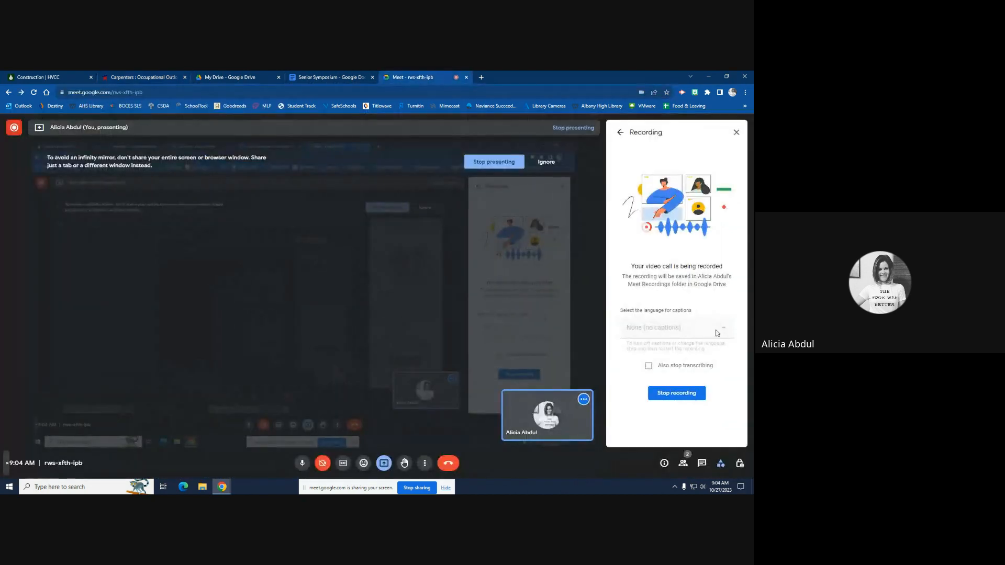
{"action": "left_click", "coordinate": [331, 77]}
{"action": "left_click", "coordinate": [630, 250]}
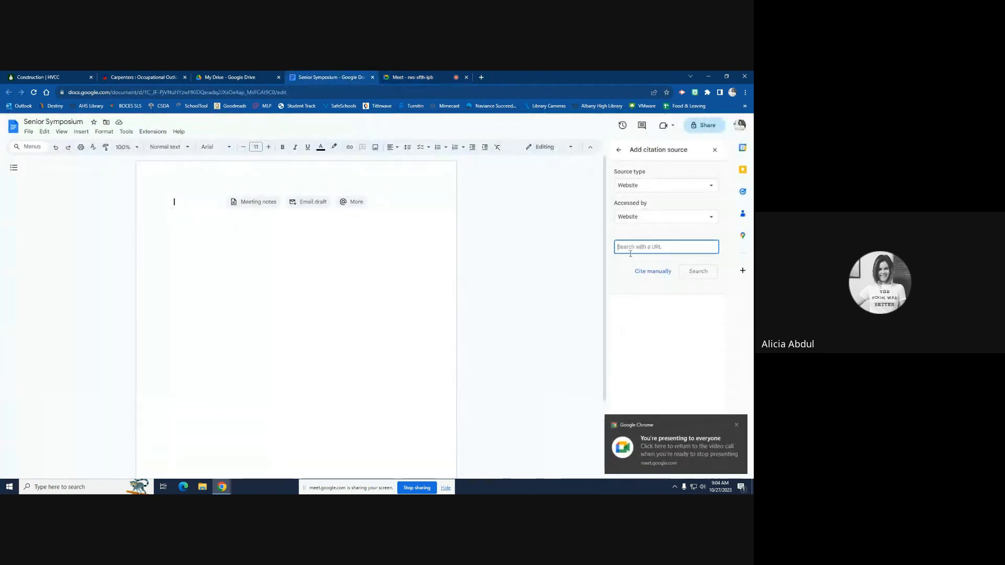
{"action": "key", "text": "ctrl+v"}
{"action": "left_click", "coordinate": [696, 274]}
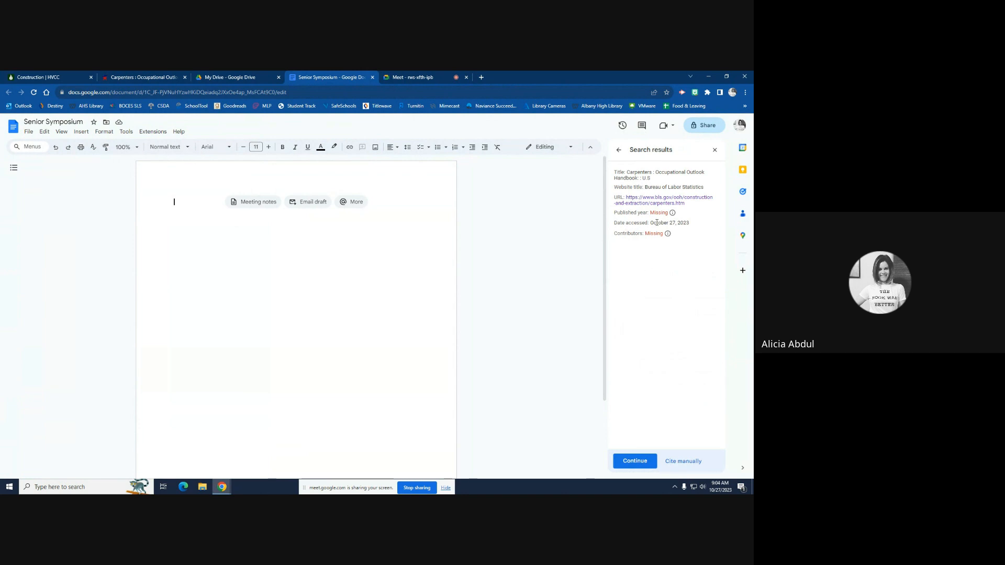
{"action": "left_click", "coordinate": [638, 460]}
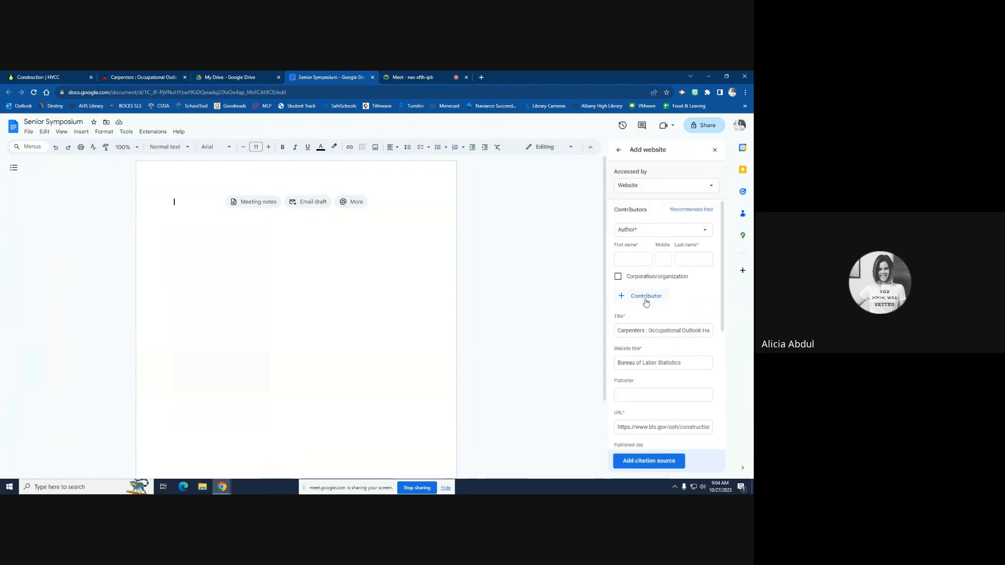
- Check which publication details the website citation lacks and find the last modified date on the Carpenters page
{"action": "scroll", "coordinate": [649, 323], "scroll_direction": "down", "scroll_amount": 4}
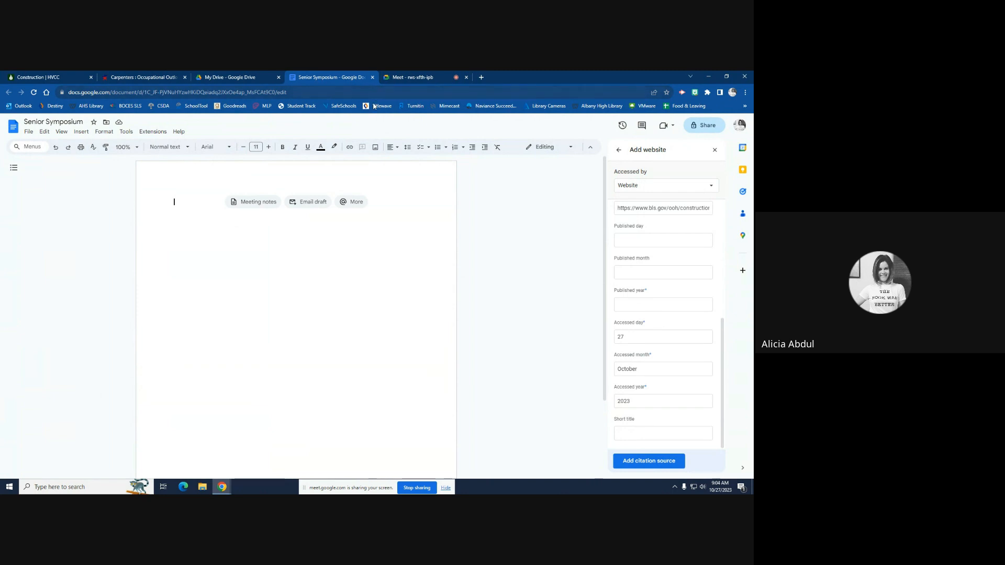
{"action": "left_click", "coordinate": [143, 76]}
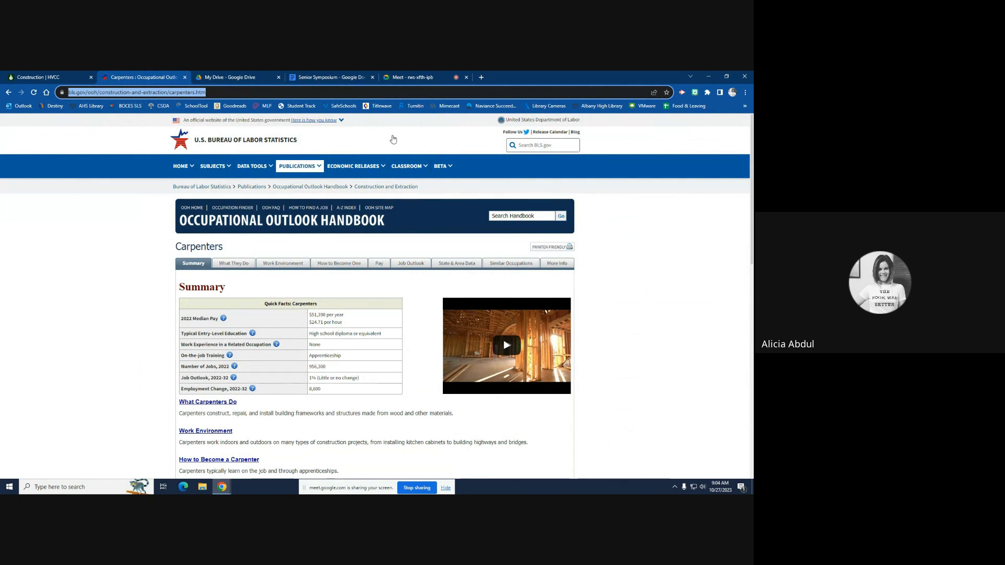
{"action": "scroll", "coordinate": [497, 326], "scroll_direction": "down", "scroll_amount": 4}
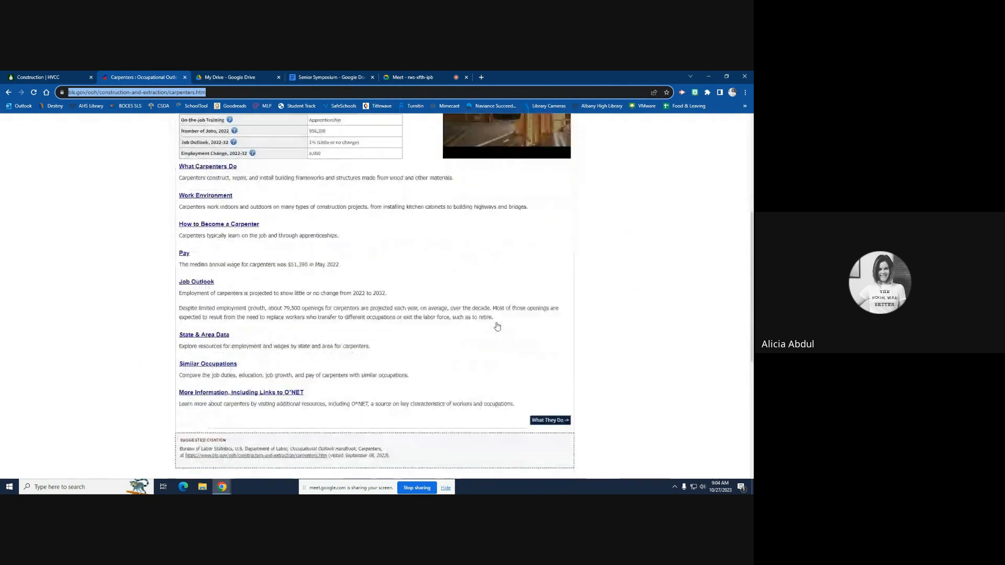
{"action": "scroll", "coordinate": [498, 326], "scroll_direction": "down", "scroll_amount": 3}
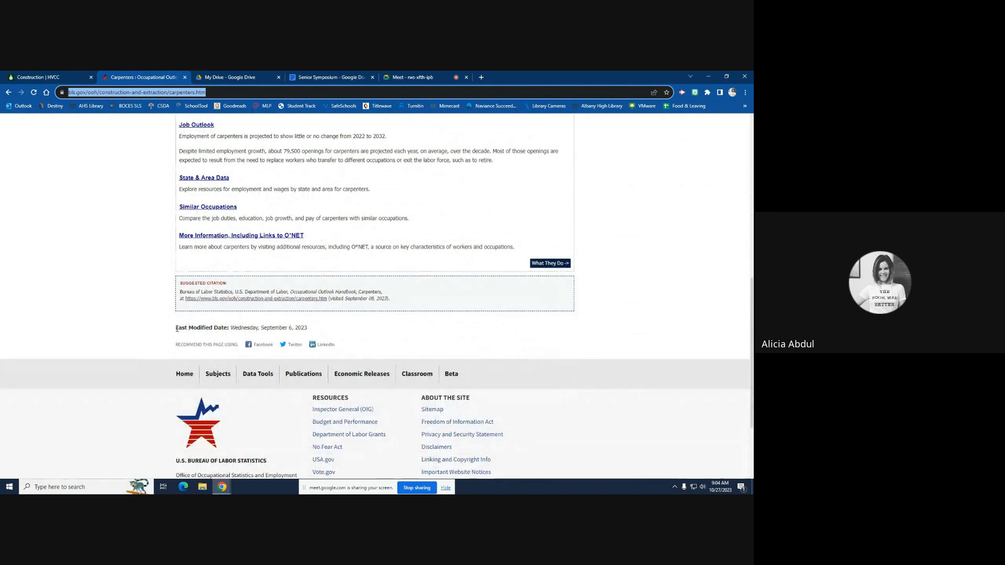
{"action": "left_click_drag", "start_coordinate": [176, 328], "coordinate": [310, 330]}
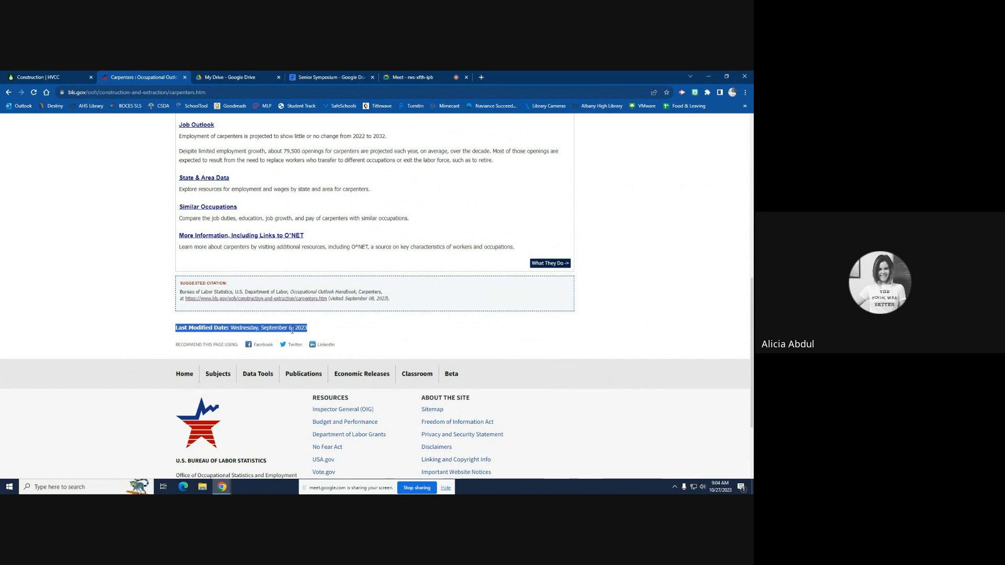
- Set the website citation's published date to 6 September 2023 and add the citation source
{"action": "left_click", "coordinate": [316, 74]}
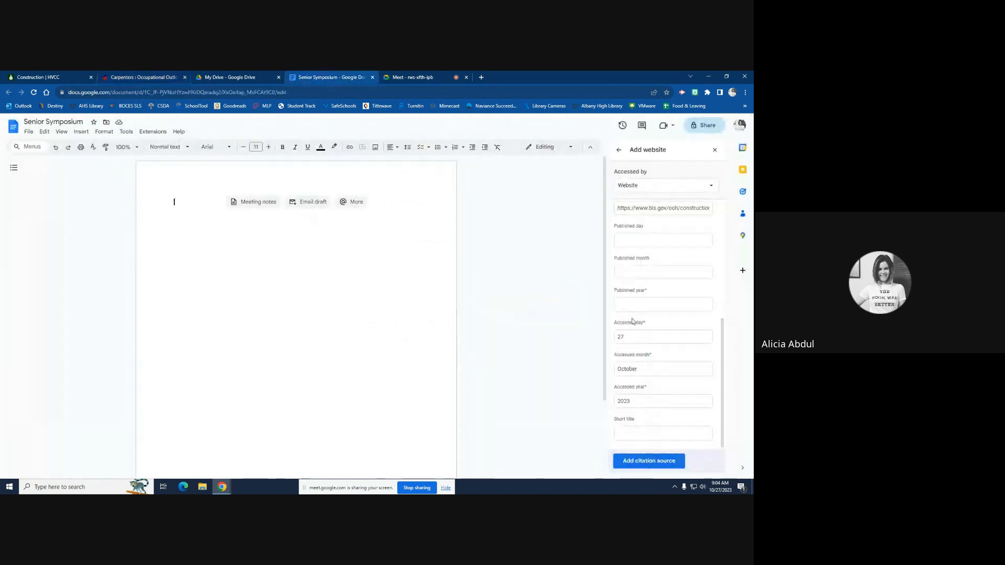
{"action": "left_click", "coordinate": [627, 239]}
{"action": "type", "text": "6"}
{"action": "key", "text": "Tab"}
{"action": "type", "text": "September"}
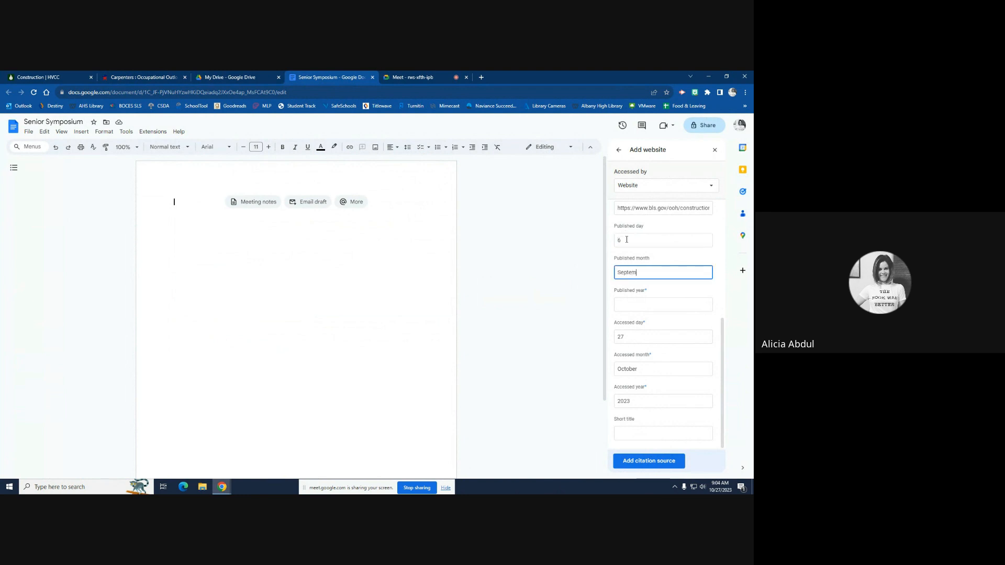
{"action": "key", "text": "Tab"}
{"action": "type", "text": "2023"}
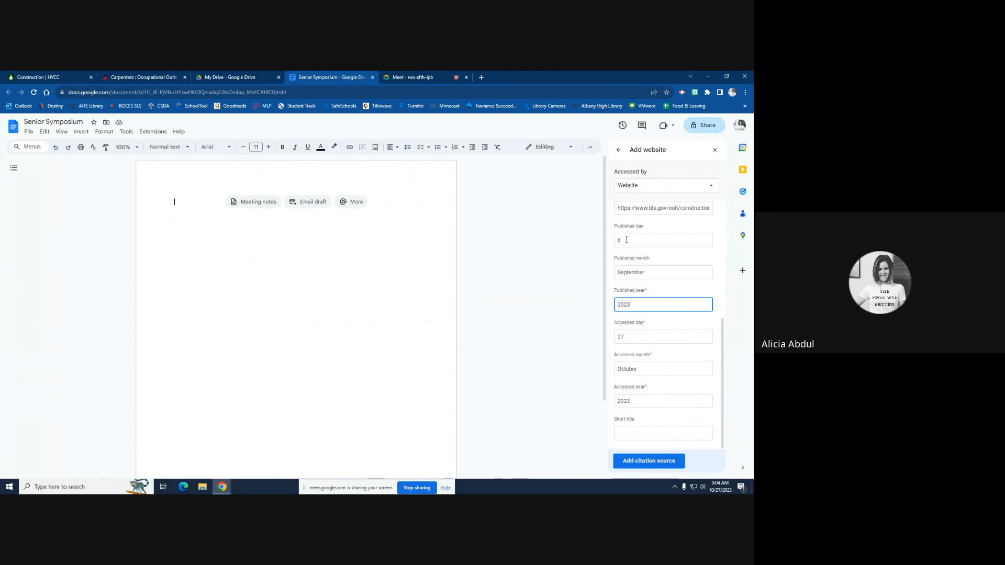
{"action": "left_click", "coordinate": [665, 461]}
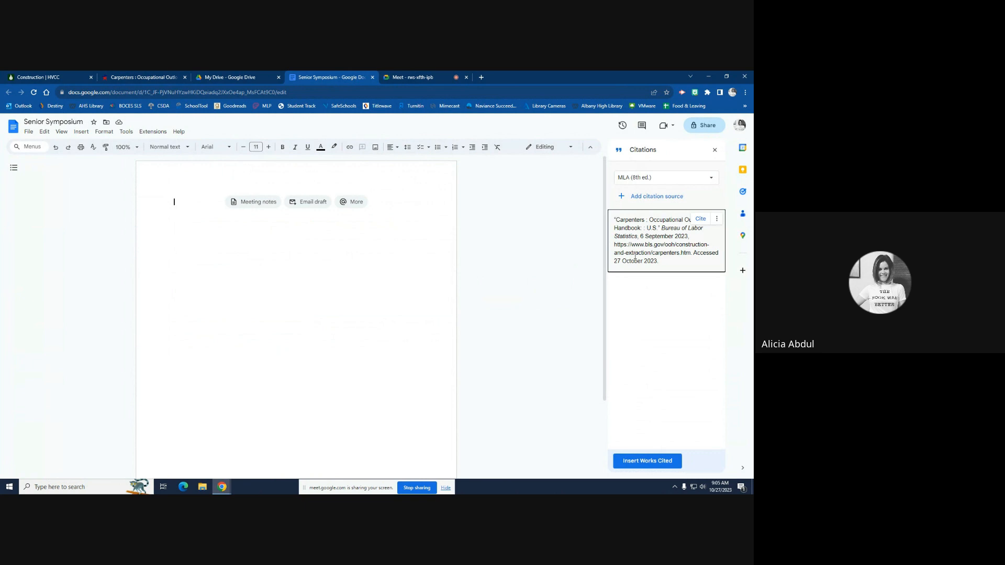
- Insert the Carpenters source's in-text citation into the document and look up the median pay on the Carpenters page
{"action": "left_click", "coordinate": [700, 218]}
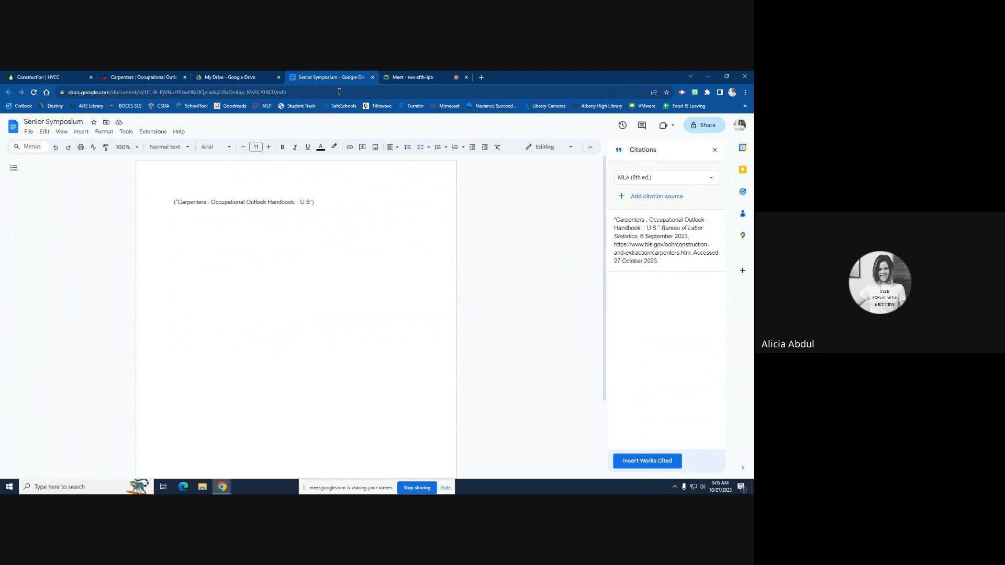
{"action": "left_click", "coordinate": [159, 75]}
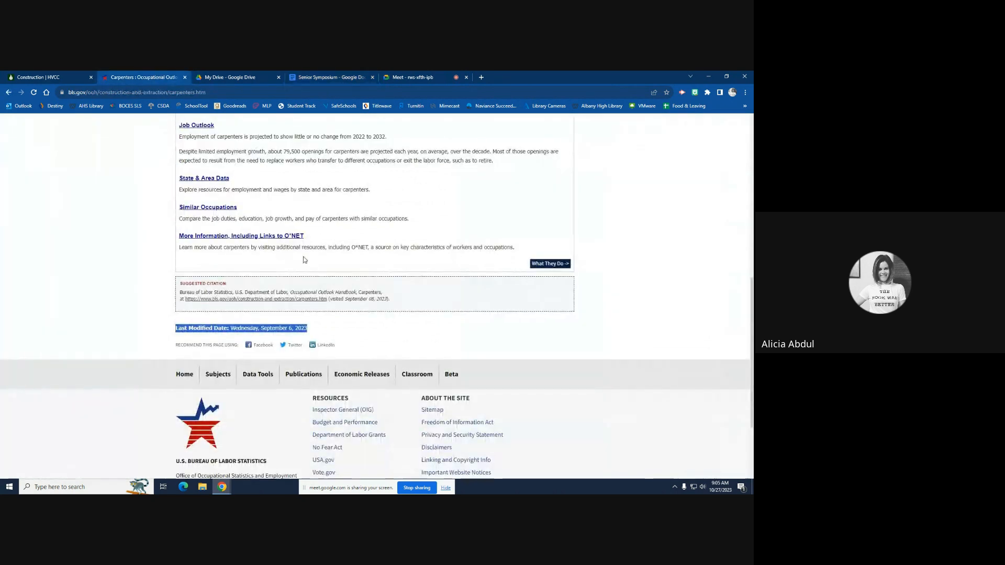
{"action": "scroll", "coordinate": [354, 300], "scroll_direction": "up", "scroll_amount": 8}
{"action": "scroll", "coordinate": [355, 300], "scroll_direction": "down", "scroll_amount": 1}
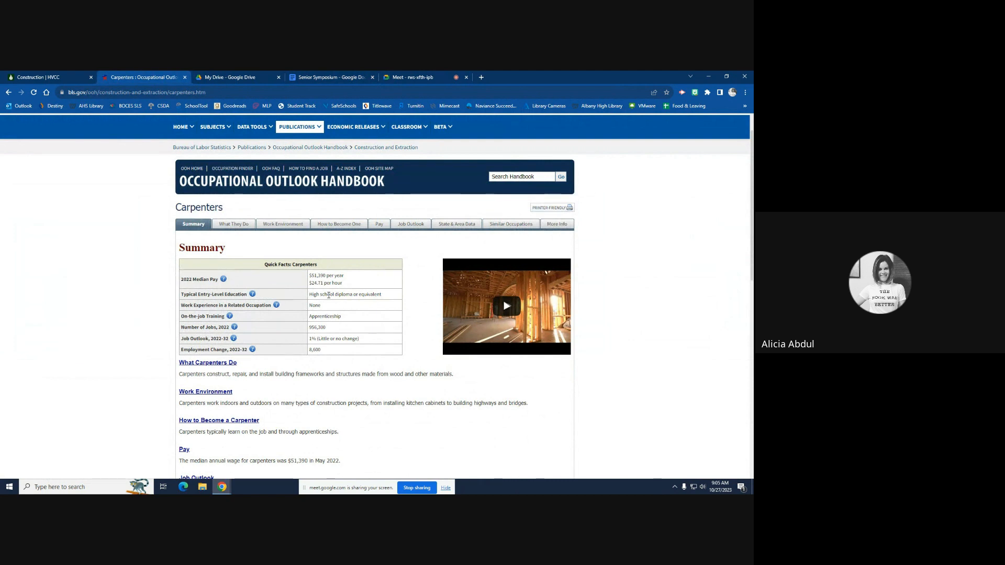
- Write "Carpenters make $51,000 a year" in front of the in-text citation in the Senior Symposium document
{"action": "left_click", "coordinate": [330, 77]}
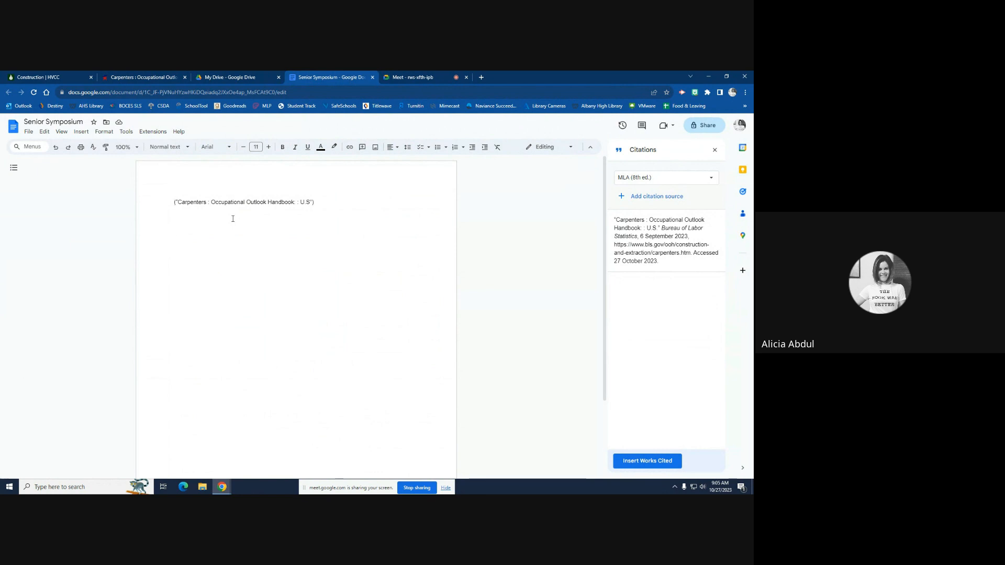
{"action": "type", "text": "Carpte"}
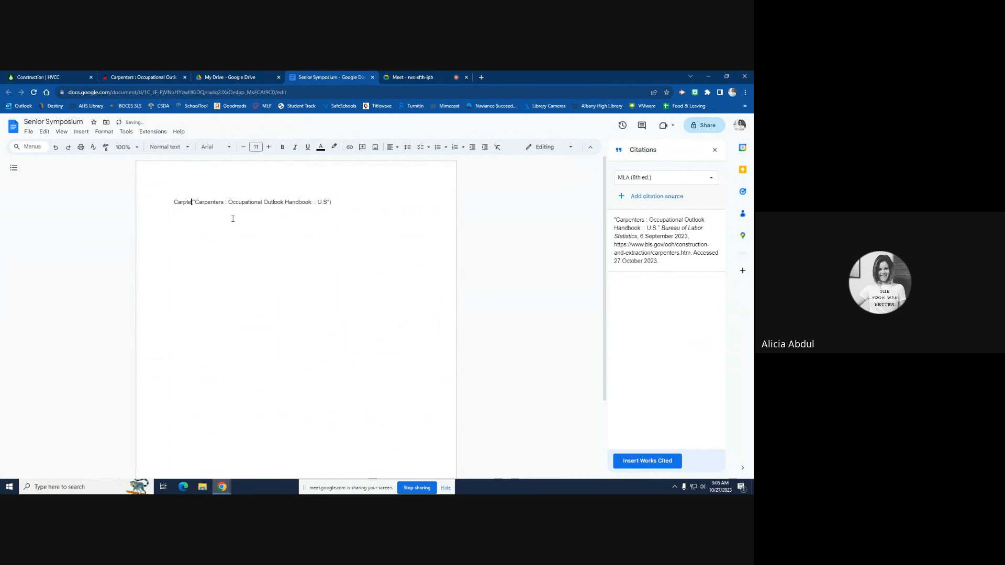
{"action": "key", "text": "BackSpace"}
{"action": "key", "text": "BackSpace"}
{"action": "type", "text": "enters make "}
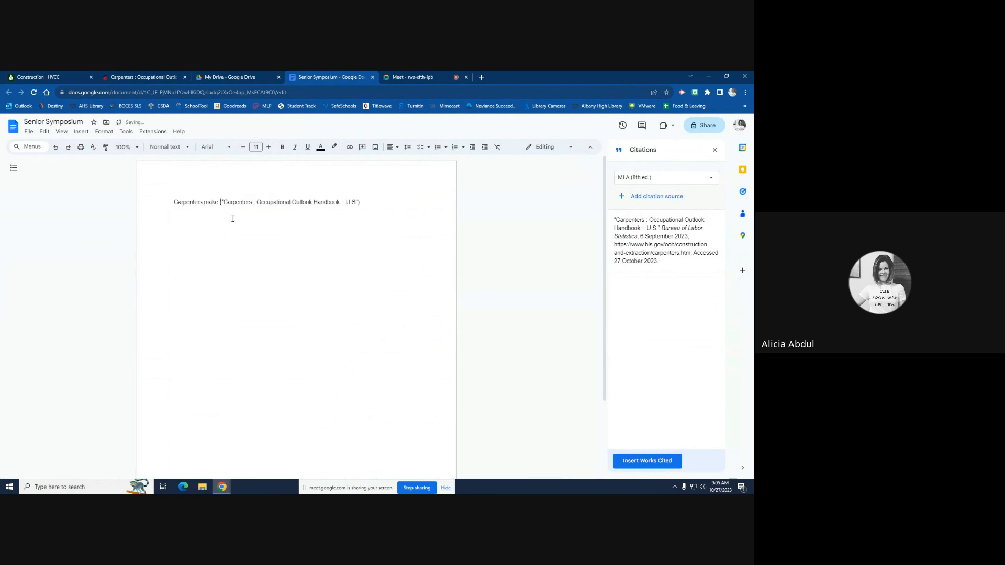
{"action": "type", "text": "$51,000 a"}
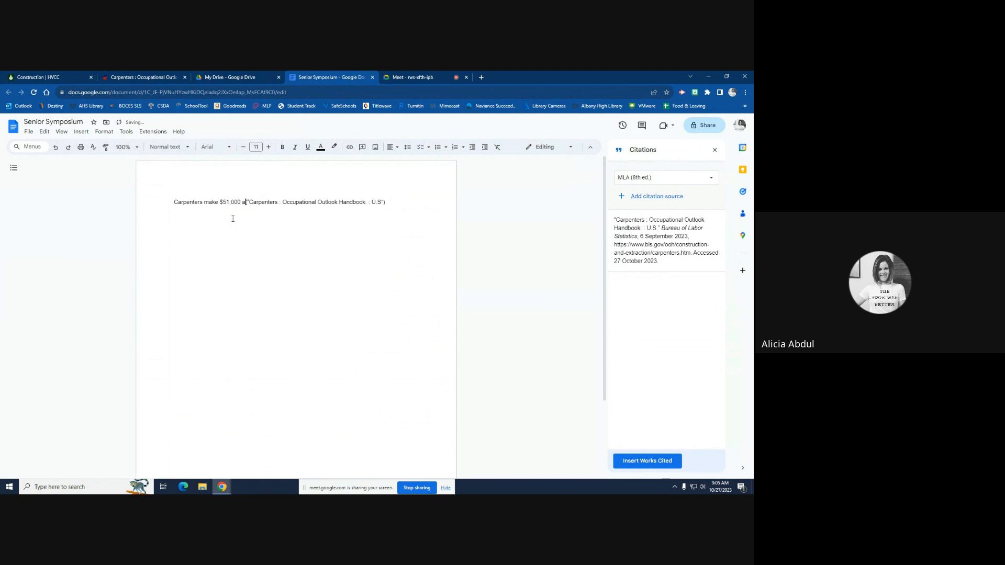
{"action": "type", "text": " year"}
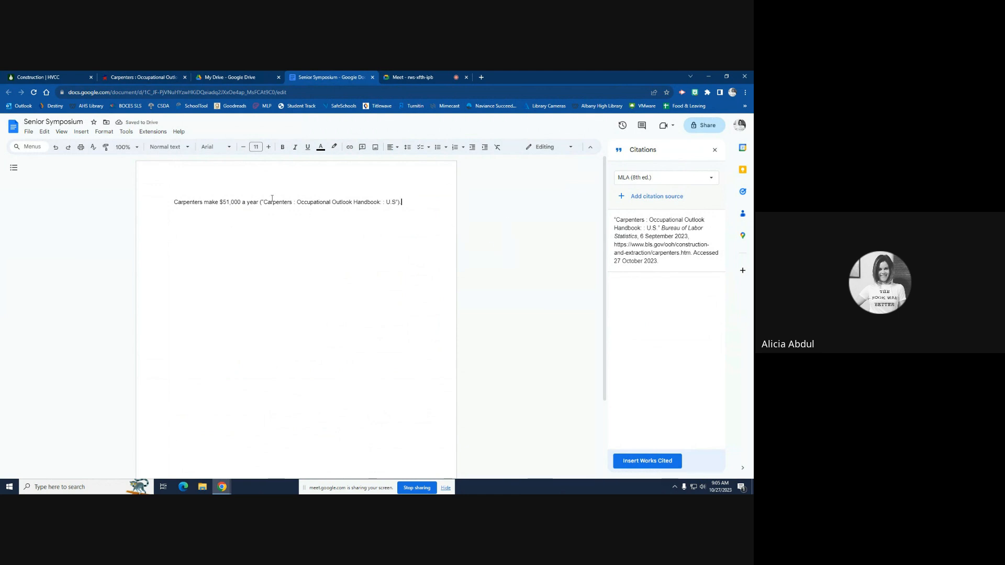
- Make the parenthetical in-text citation at the end of the first sentence bold
{"action": "left_click_drag", "start_coordinate": [267, 205], "coordinate": [400, 209]}
{"action": "key", "text": "ctrl+b"}
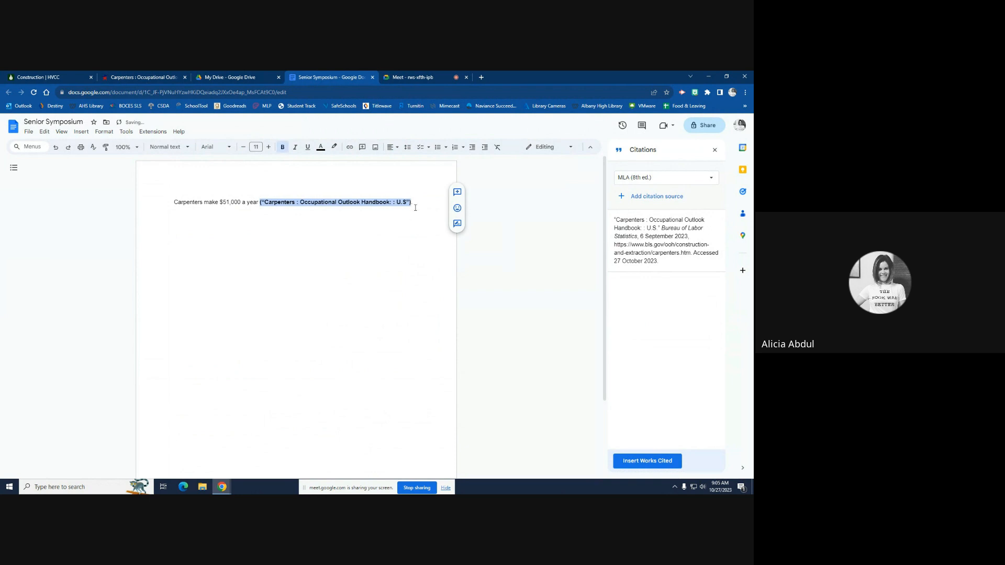
{"action": "left_click", "coordinate": [418, 207]}
- Begin a second sentence below the first with "According to" followed by the Carpenters source's in-text citation
{"action": "key", "text": "Return"}
{"action": "key", "text": "Return"}
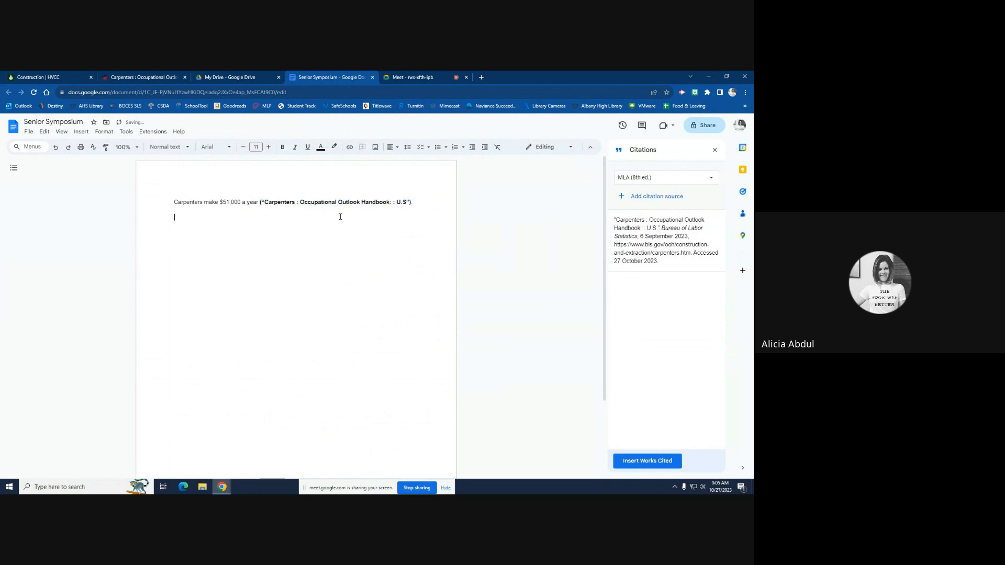
{"action": "type", "text": "According to"}
{"action": "left_click", "coordinate": [701, 220]}
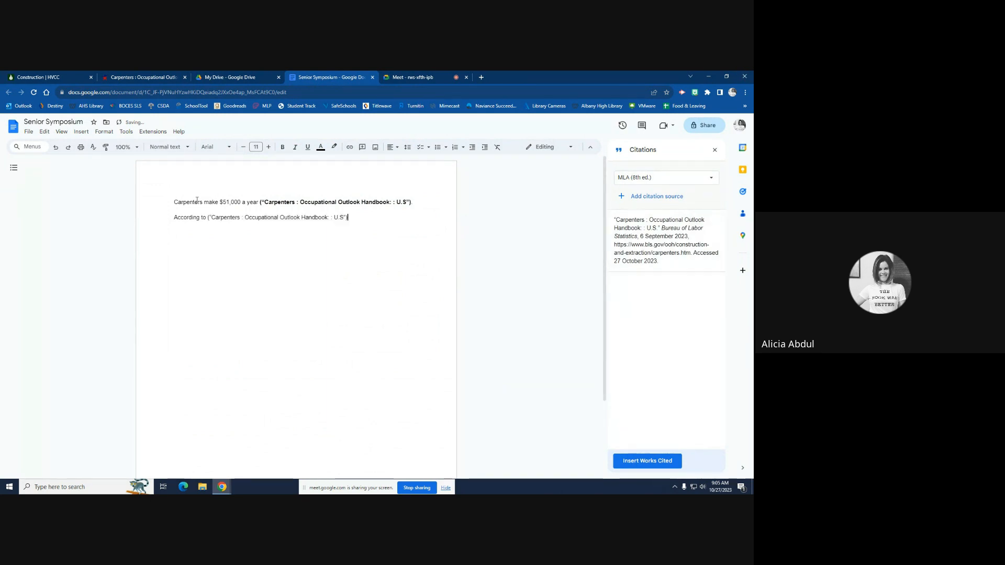
- Remove the parentheses around the second citation and complete the sentence with ", carpenters make $51,000 a year"
{"action": "key", "text": "BackSpace"}
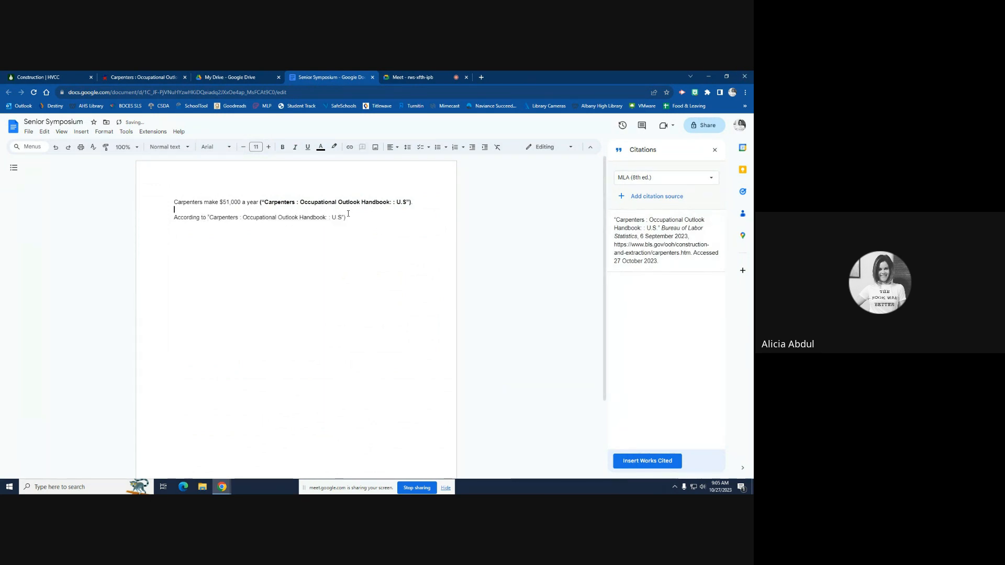
{"action": "key", "text": "End"}
{"action": "key", "text": "BackSpace"}
{"action": "key", "text": "BackSpace"}
{"action": "key", "text": "BackSpace"}
{"action": "type", "text": "e"}
{"action": "key", "text": "BackSpace"}
{"action": "type", "text": "ente"}
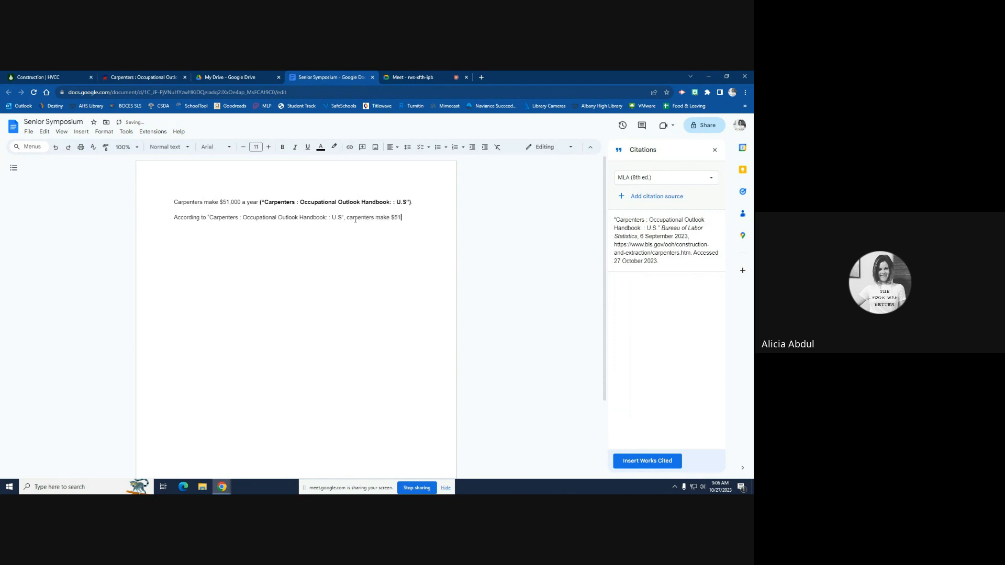
{"action": "type", "text": "rs make $51,000 a year."}
- Make the quoted source title in the "According to" sentence bold
{"action": "left_click_drag", "start_coordinate": [210, 217], "coordinate": [345, 220]}
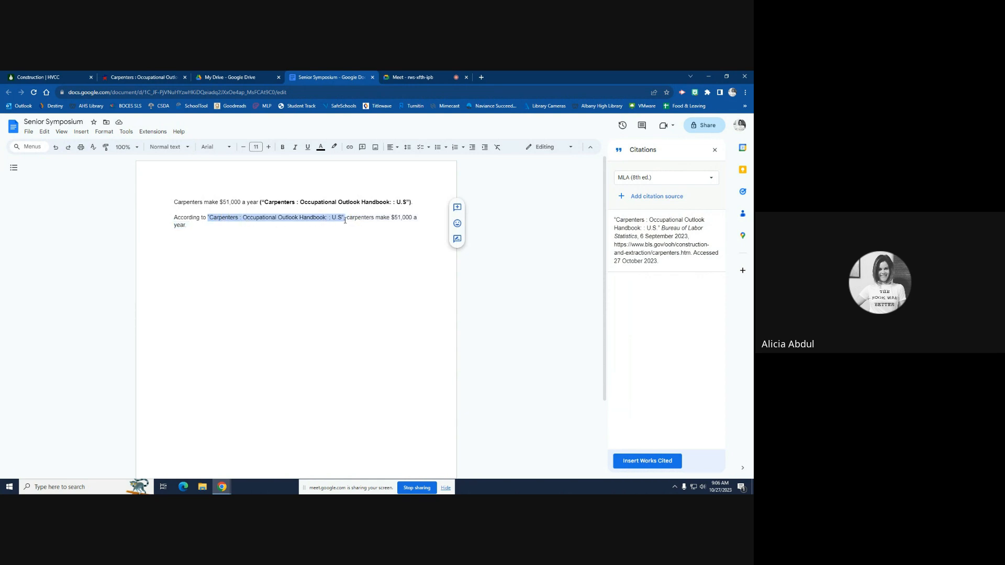
{"action": "key", "text": "ctrl+b"}
{"action": "left_click", "coordinate": [321, 228]}
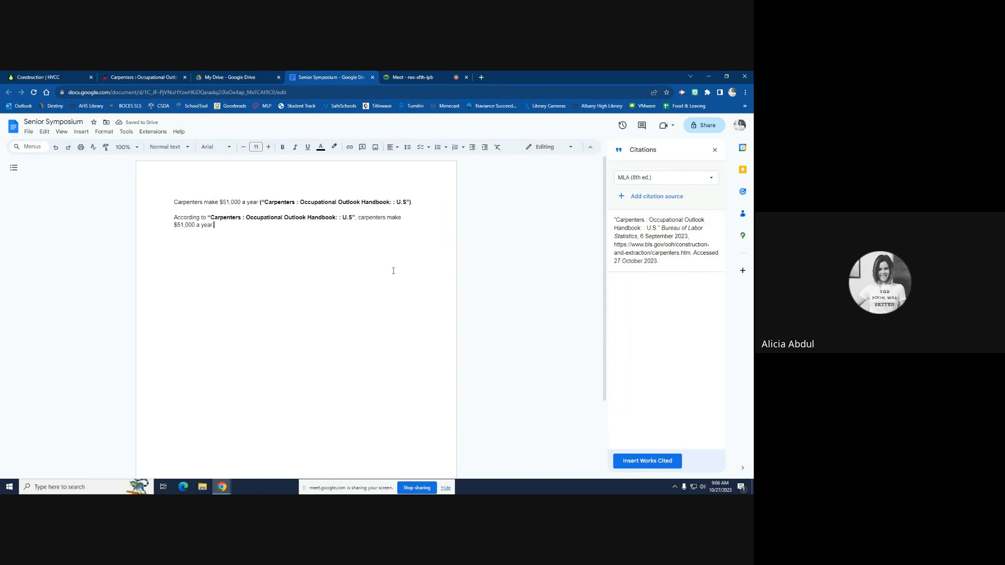
- Start adding another citation source with the source type Website
{"action": "mouse_move", "coordinate": [699, 222]}
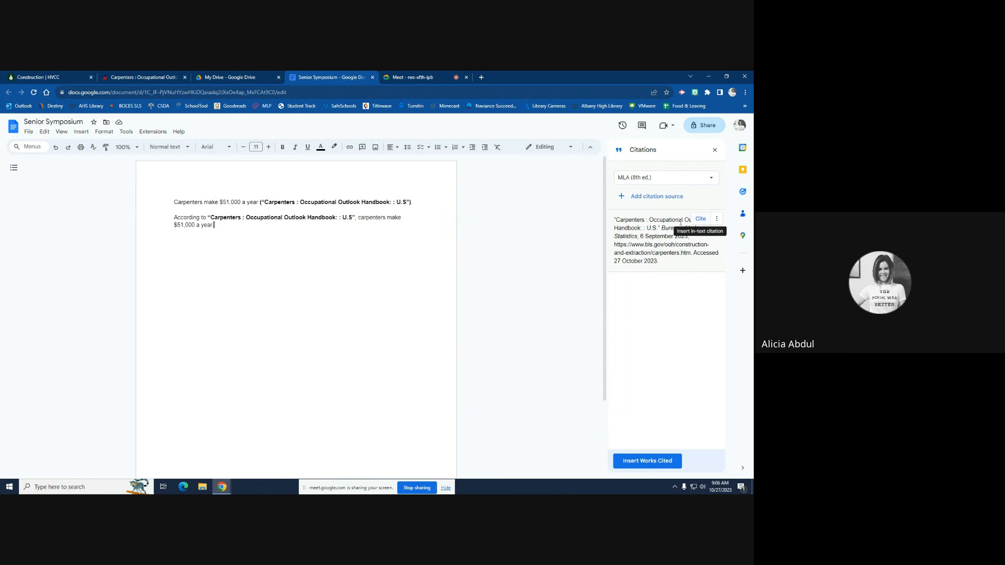
{"action": "mouse_move", "coordinate": [658, 213]}
{"action": "left_click", "coordinate": [649, 198]}
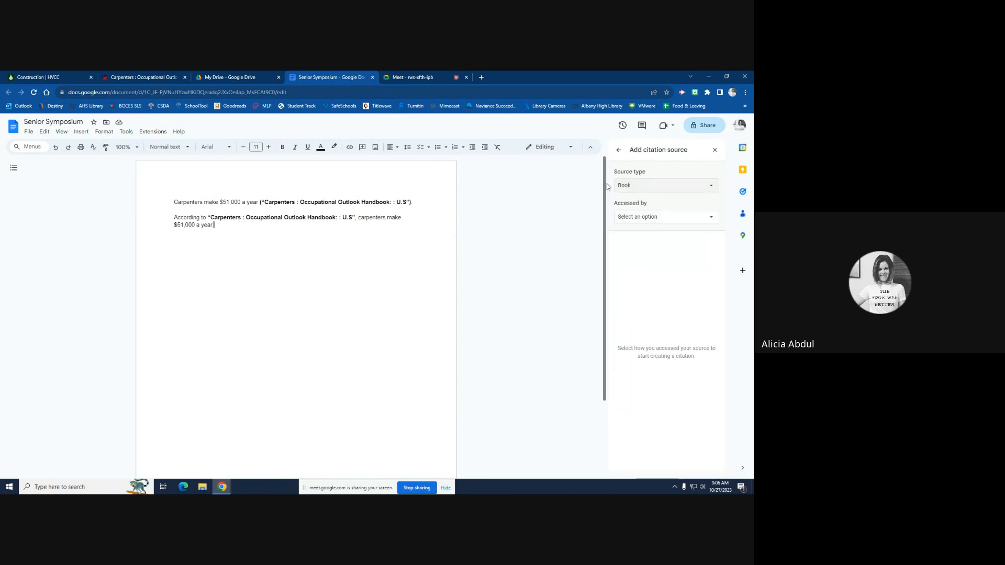
{"action": "left_click", "coordinate": [643, 186]}
{"action": "left_click", "coordinate": [652, 233]}
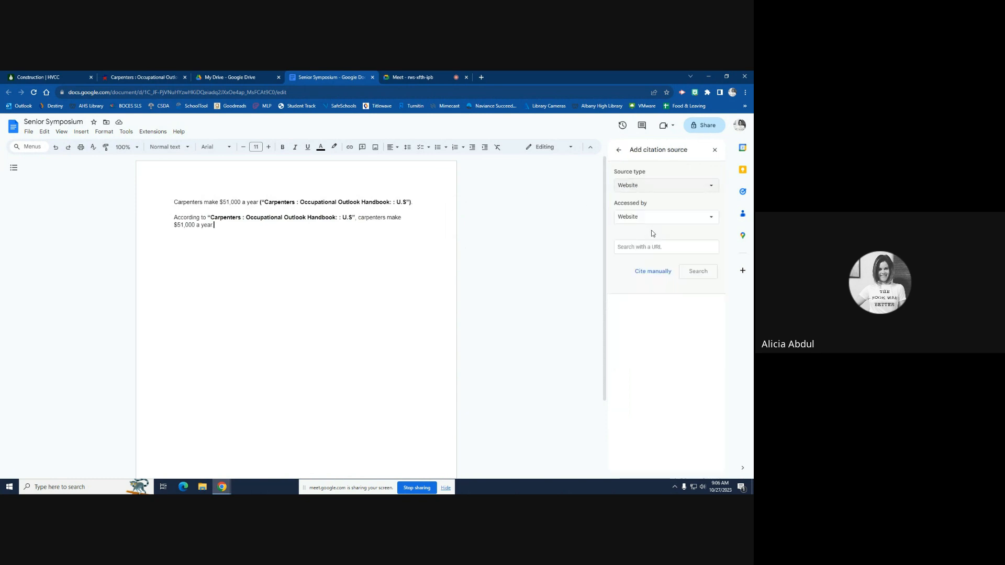
- Copy the web address of the Hudson Valley Community College Construction (Certificate) page
{"action": "left_click", "coordinate": [45, 77]}
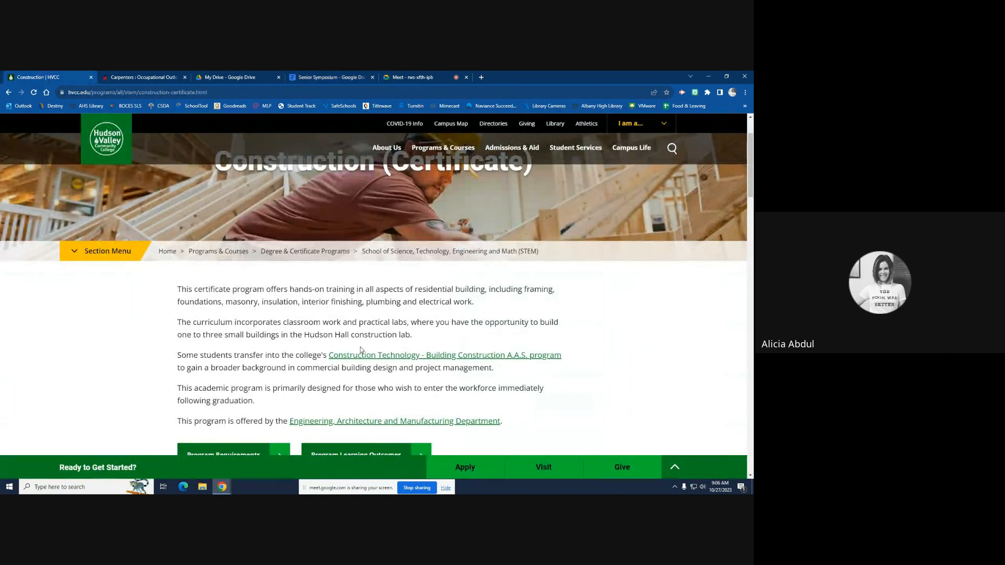
{"action": "left_click", "coordinate": [166, 93]}
{"action": "right_click", "coordinate": [166, 94]}
{"action": "left_click", "coordinate": [204, 137]}
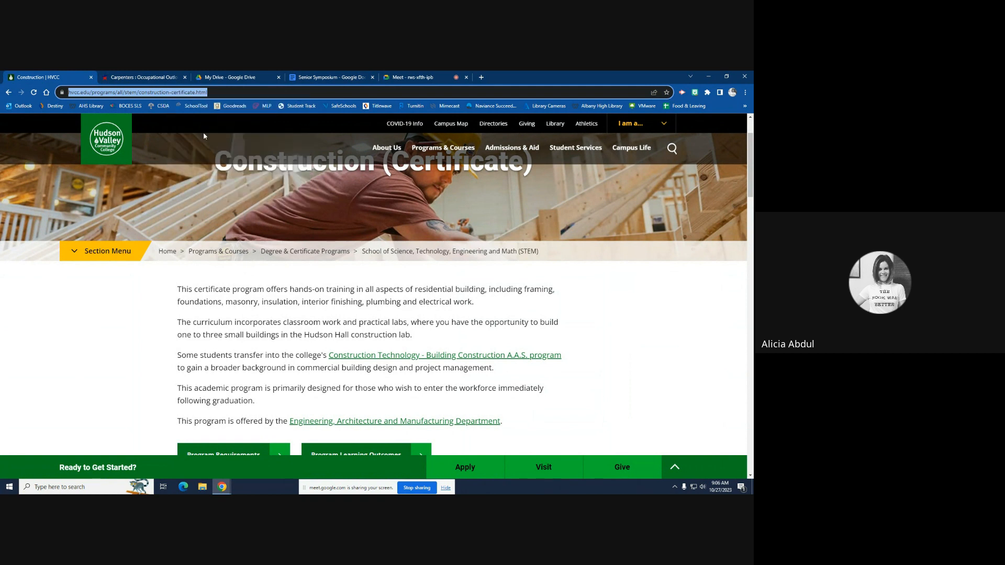
- Look up the new citation source in the Senior Symposium document using the copied construction-certificate.html address
{"action": "left_click", "coordinate": [444, 75]}
{"action": "left_click", "coordinate": [365, 75]}
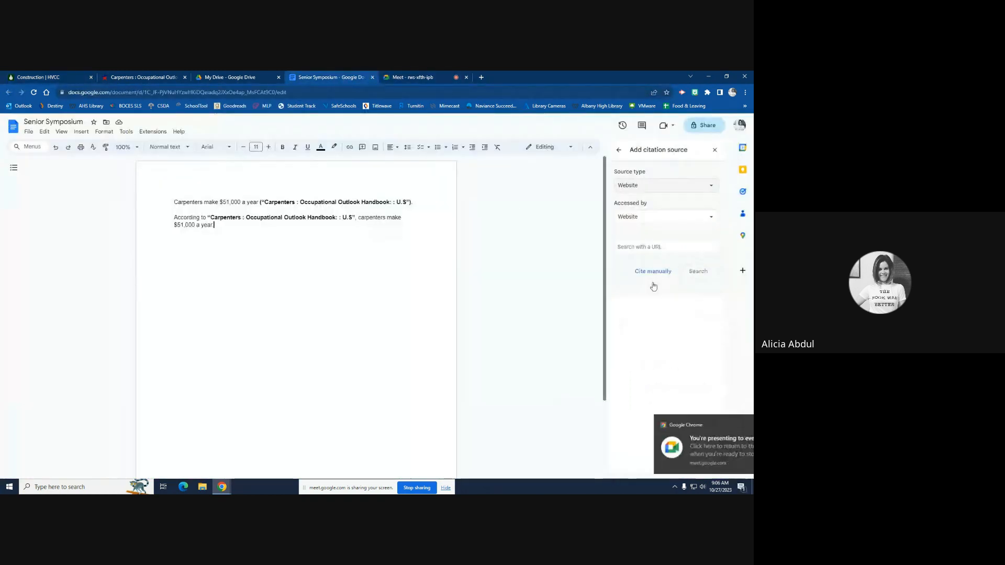
{"action": "left_click", "coordinate": [691, 252]}
{"action": "key", "text": "ctrl+v"}
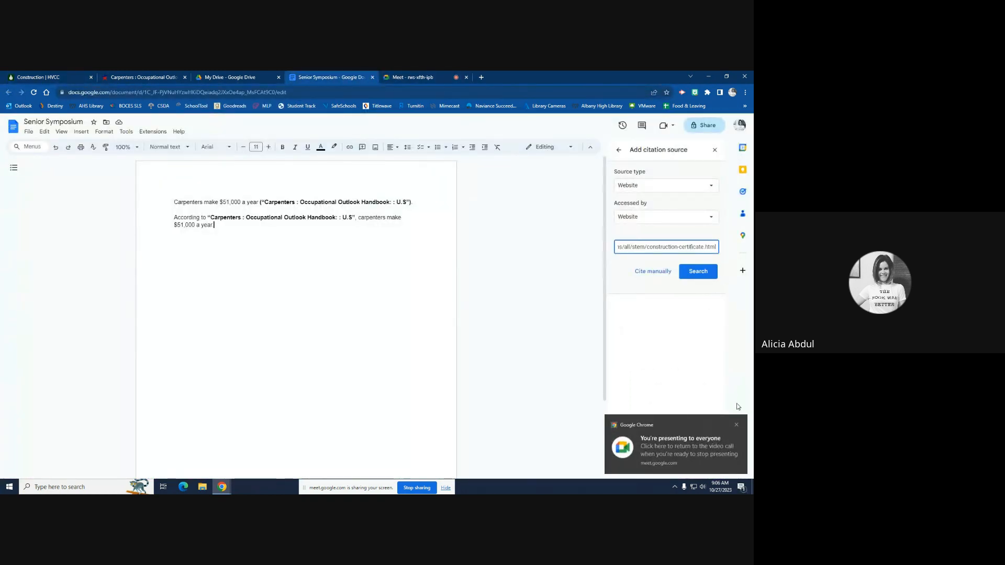
{"action": "left_click", "coordinate": [736, 426]}
{"action": "left_click", "coordinate": [696, 273]}
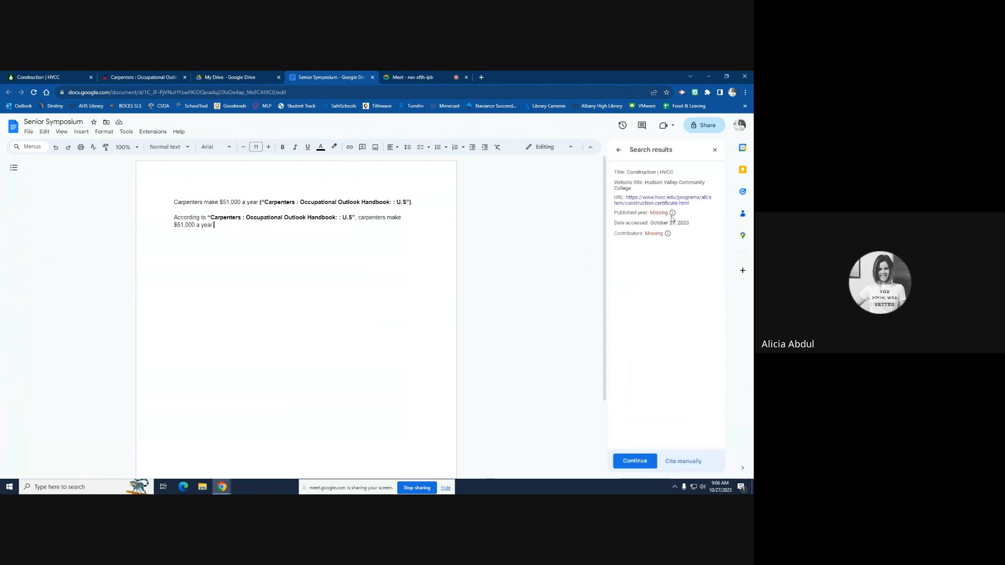
- Check the footer of the HVCC Construction page for the missing publication year
{"action": "left_click", "coordinate": [37, 75]}
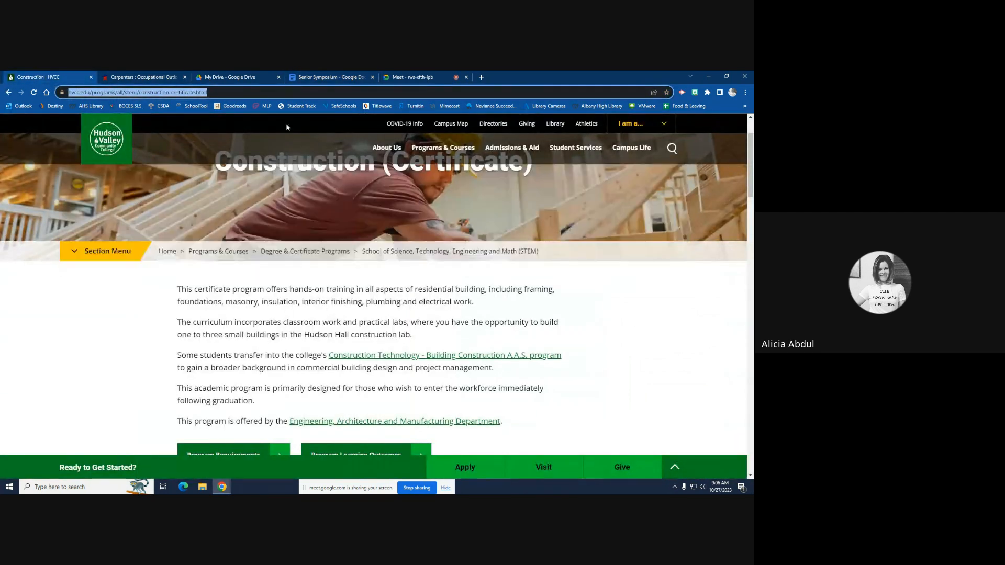
{"action": "scroll", "coordinate": [151, 230], "scroll_direction": "down", "scroll_amount": 20}
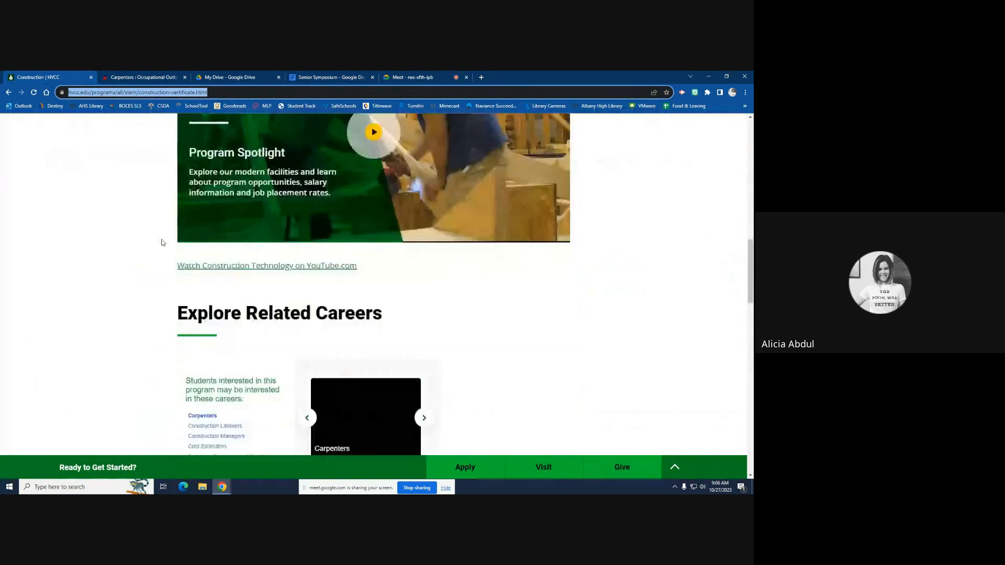
{"action": "scroll", "coordinate": [162, 242], "scroll_direction": "down", "scroll_amount": 10}
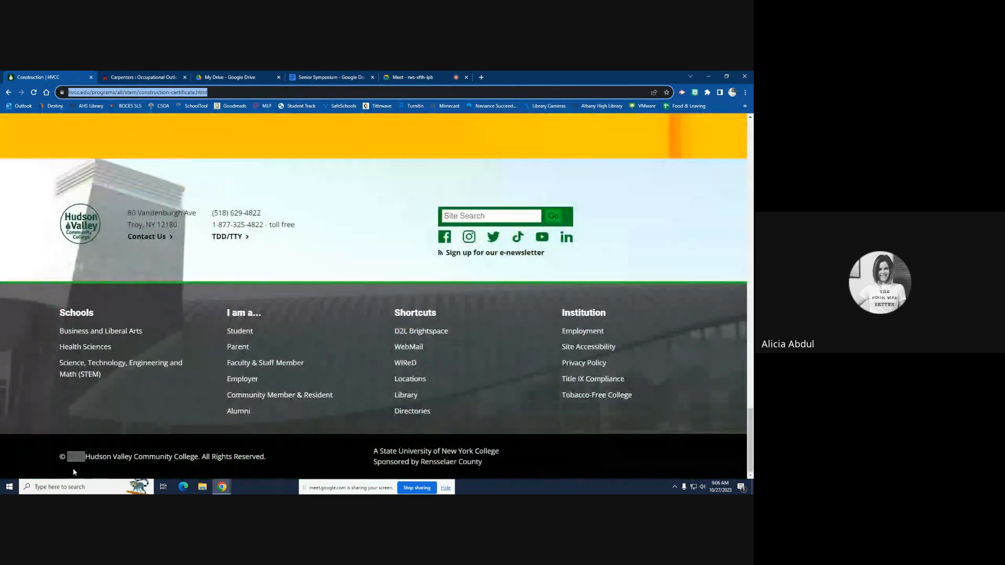
{"action": "left_click", "coordinate": [75, 464]}
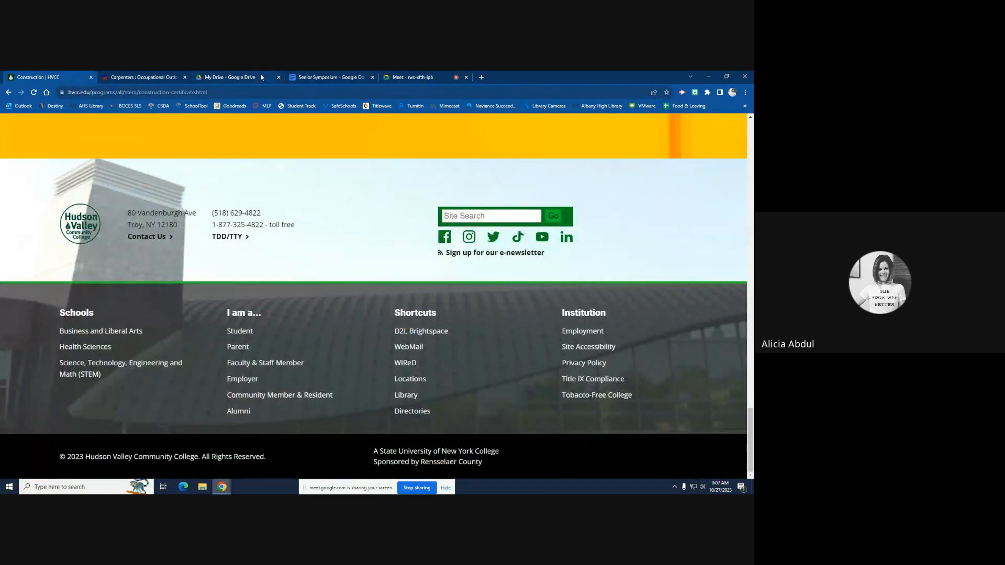
- Cite the HVCC source manually with 2023 as the published year and add it to the citations
{"action": "left_click", "coordinate": [314, 79]}
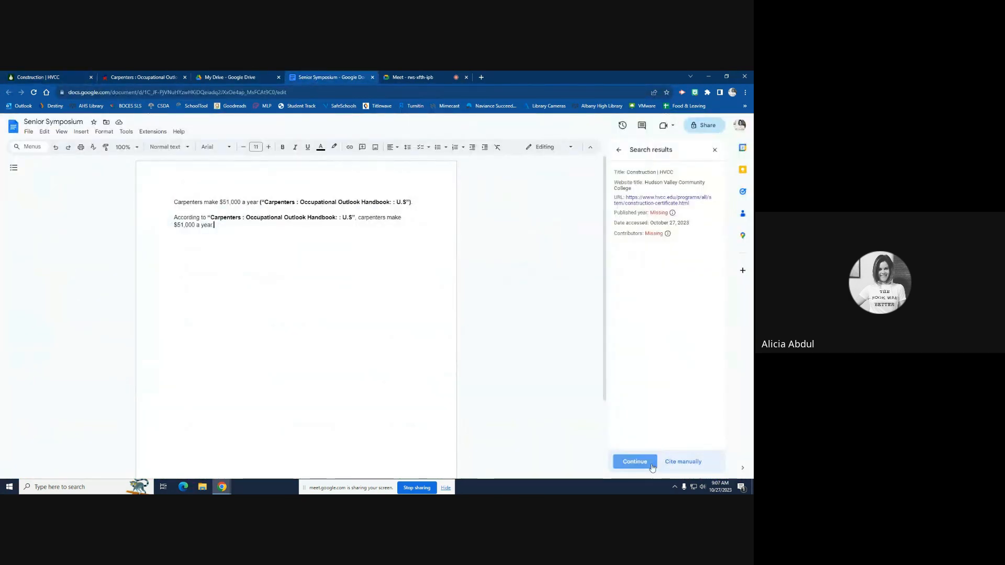
{"action": "left_click", "coordinate": [683, 461]}
{"action": "scroll", "coordinate": [659, 350], "scroll_direction": "down", "scroll_amount": 3}
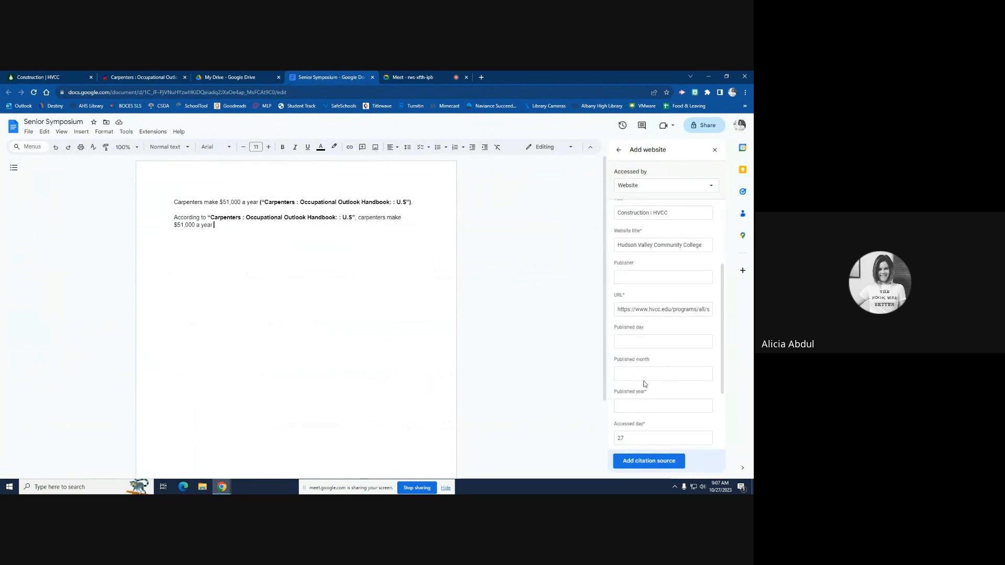
{"action": "left_click", "coordinate": [644, 405]}
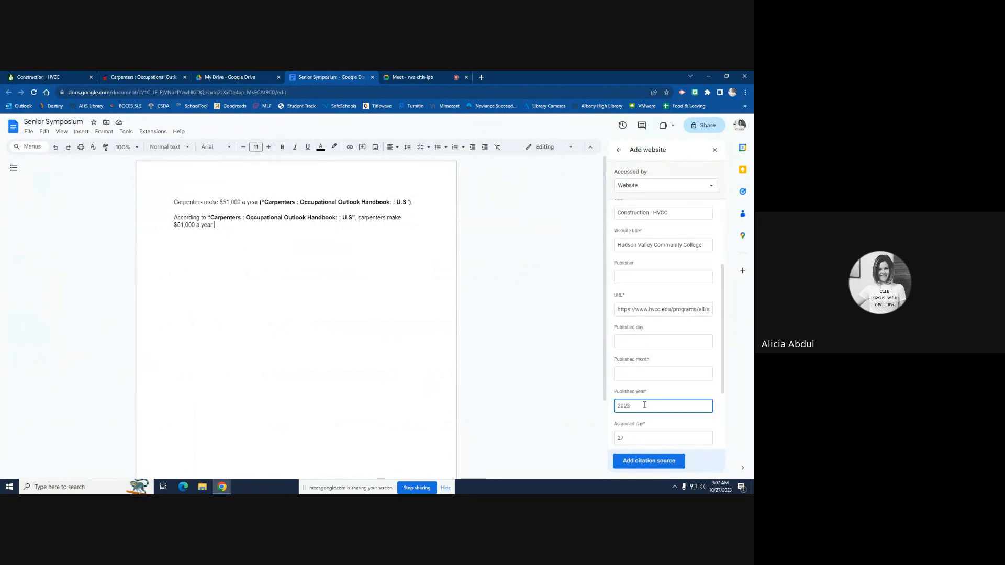
{"action": "left_click", "coordinate": [644, 460]}
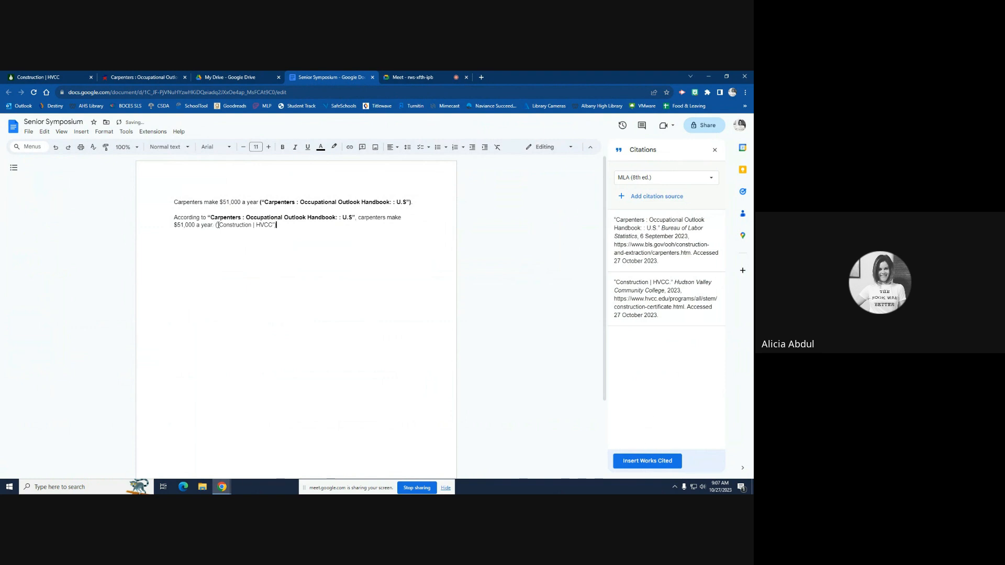
- Delete the Construction | HVCC in-text citation after the second sentence and insert the Works Cited list below the text
{"action": "left_click_drag", "start_coordinate": [217, 225], "coordinate": [277, 225]}
{"action": "key", "text": "BackSpace"}
{"action": "left_click", "coordinate": [272, 236]}
{"action": "key", "text": "Return"}
{"action": "left_click", "coordinate": [653, 461]}
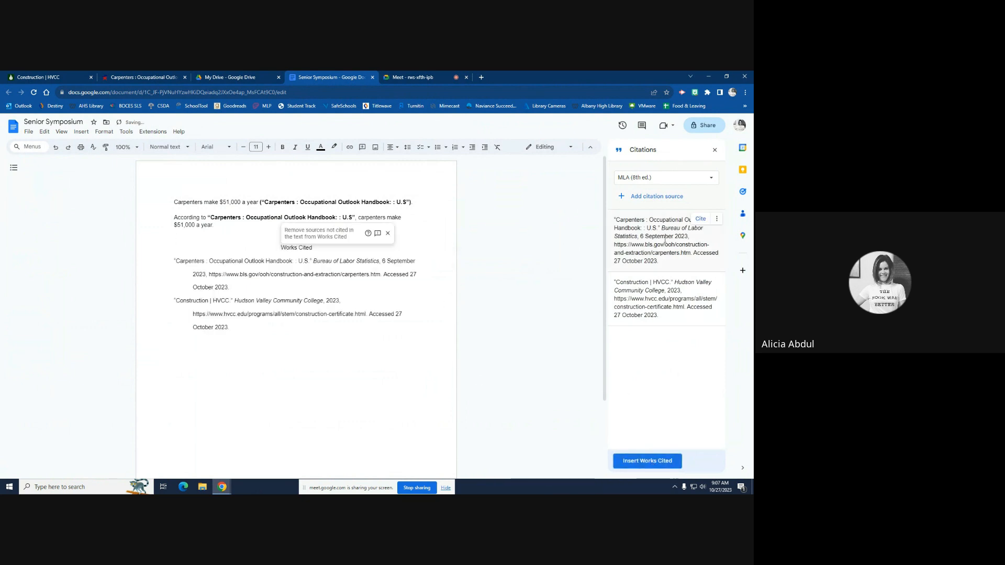
{"action": "mouse_move", "coordinate": [650, 282]}
{"action": "left_click", "coordinate": [388, 233]}
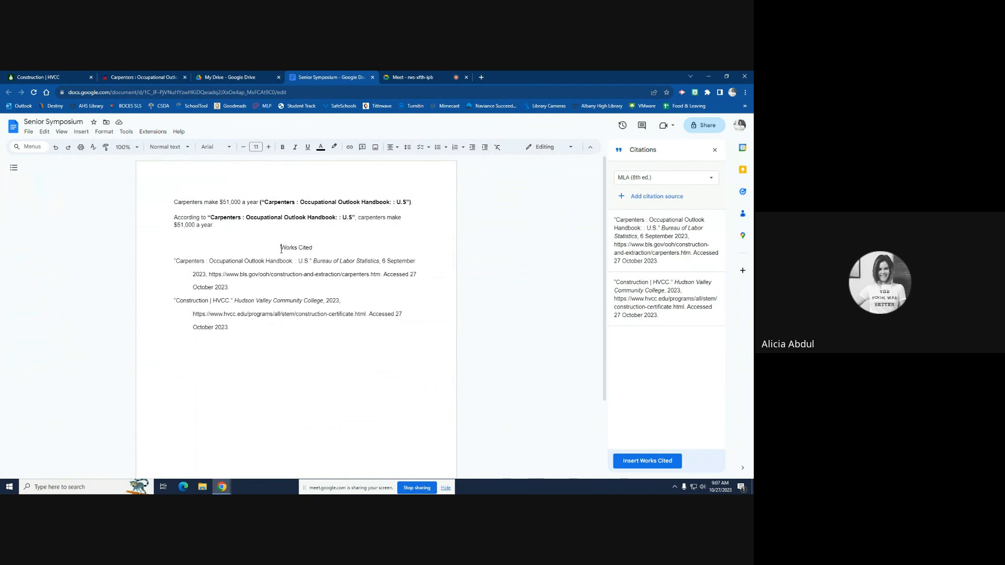
- Move the Works Cited list onto its own page by adding blank lines before its heading
{"action": "left_click", "coordinate": [280, 250]}
{"action": "key", "text": "Return"}
{"action": "key", "text": "Return"}
{"action": "key", "text": "Return"}
{"action": "key", "text": "Return"}
{"action": "key", "text": "Return"}
{"action": "key", "text": "Return"}
{"action": "key", "text": "Return"}
{"action": "key", "text": "Return"}
{"action": "key", "text": "Return"}
{"action": "key", "text": "Return"}
{"action": "key", "text": "Return"}
{"action": "key", "text": "Return"}
{"action": "key", "text": "Return"}
{"action": "key", "text": "Return"}
{"action": "key", "text": "Return"}
{"action": "key", "text": "Return"}
{"action": "key", "text": "Return"}
{"action": "key", "text": "Return"}
{"action": "key", "text": "Return"}
{"action": "key", "text": "Return"}
{"action": "key", "text": "Return"}
{"action": "key", "text": "Return"}
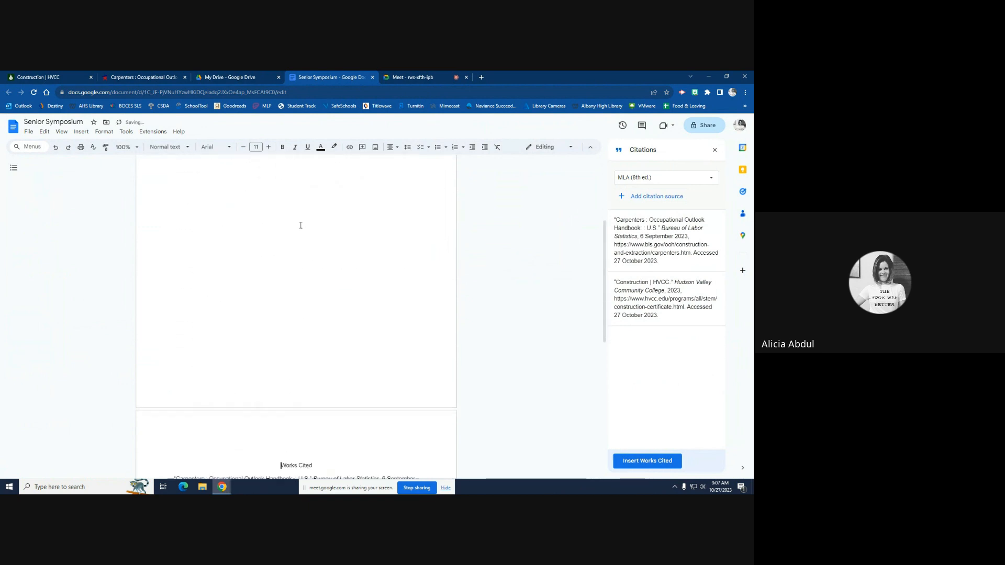
- Center the Works Cited heading at the top of the second page
{"action": "key", "text": "ctrl+shift+l"}
{"action": "left_click", "coordinate": [393, 147]}
{"action": "left_click", "coordinate": [406, 164]}
{"action": "scroll", "coordinate": [309, 347], "scroll_direction": "down", "scroll_amount": 5}
{"action": "scroll", "coordinate": [235, 288], "scroll_direction": "up", "scroll_amount": 10}
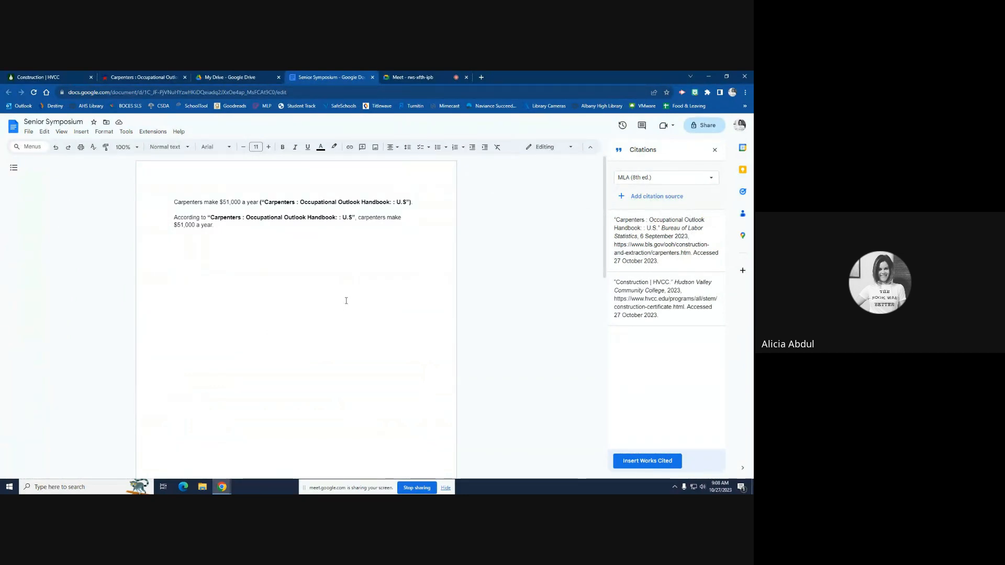
{"action": "left_click", "coordinate": [406, 74]}
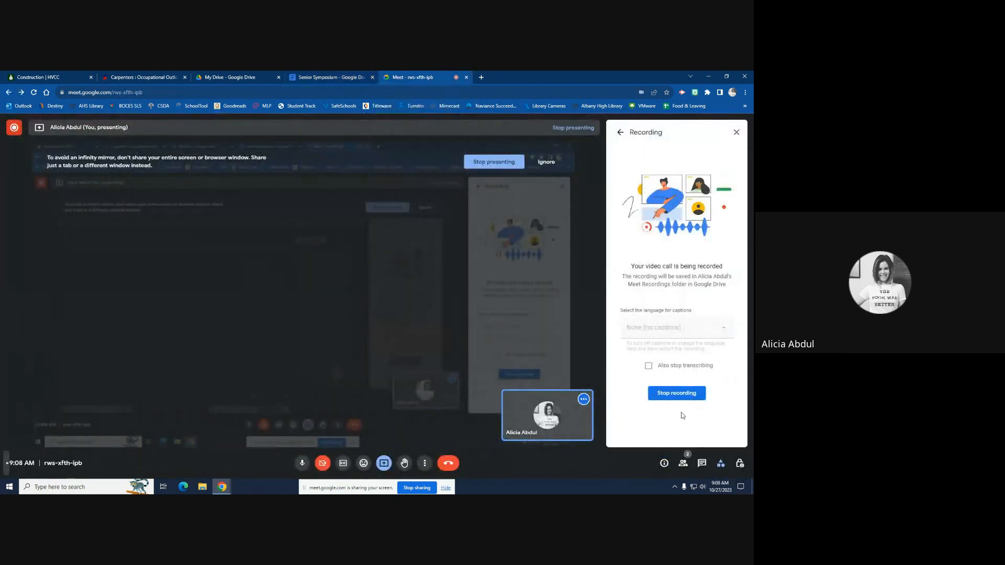